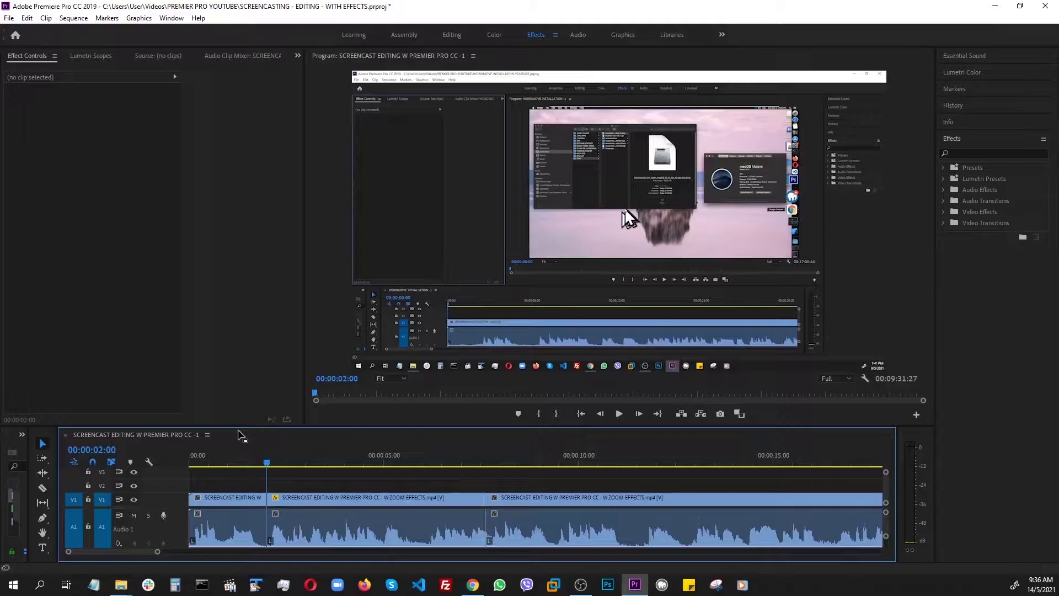
Step: Play the sequence from 00:00:02:00 to preview the zoom effect on the middle clip
key(space)
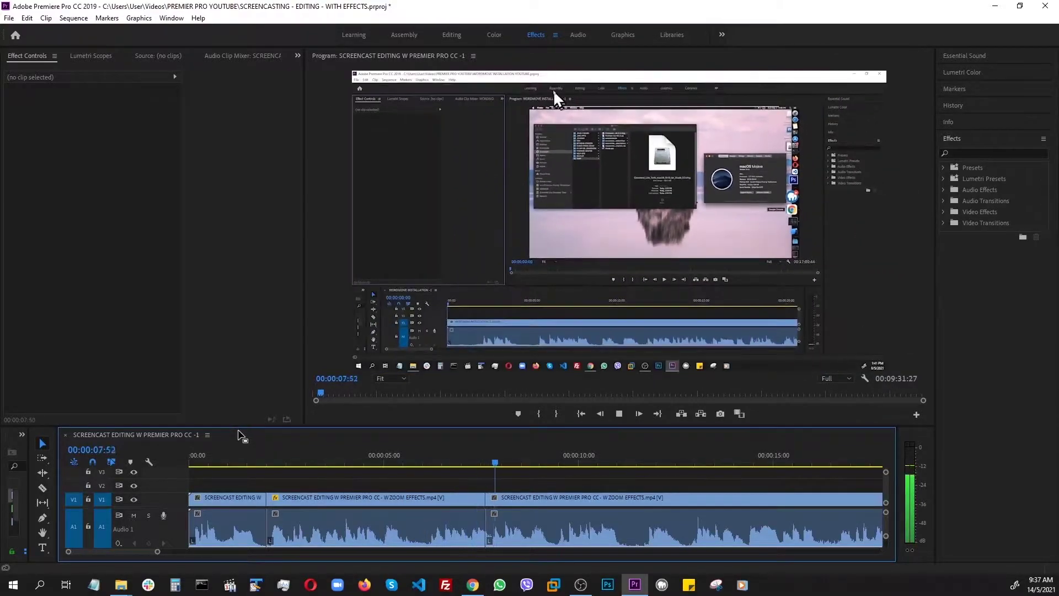
key(space)
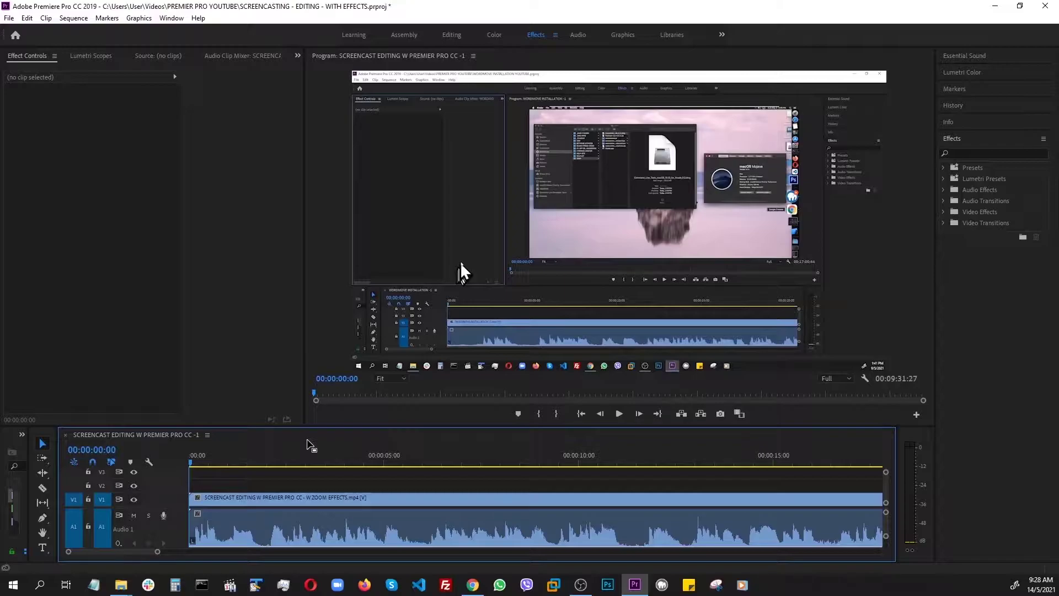
Step: Split the screencast clip at 00:00:02:00 with the Razor tool
key(shift+Right)
key(shift+Right)
key(shift+Right)
key(shift+Right)
key(shift+Right)
key(shift+Right)
key(shift+Right)
key(shift+Right)
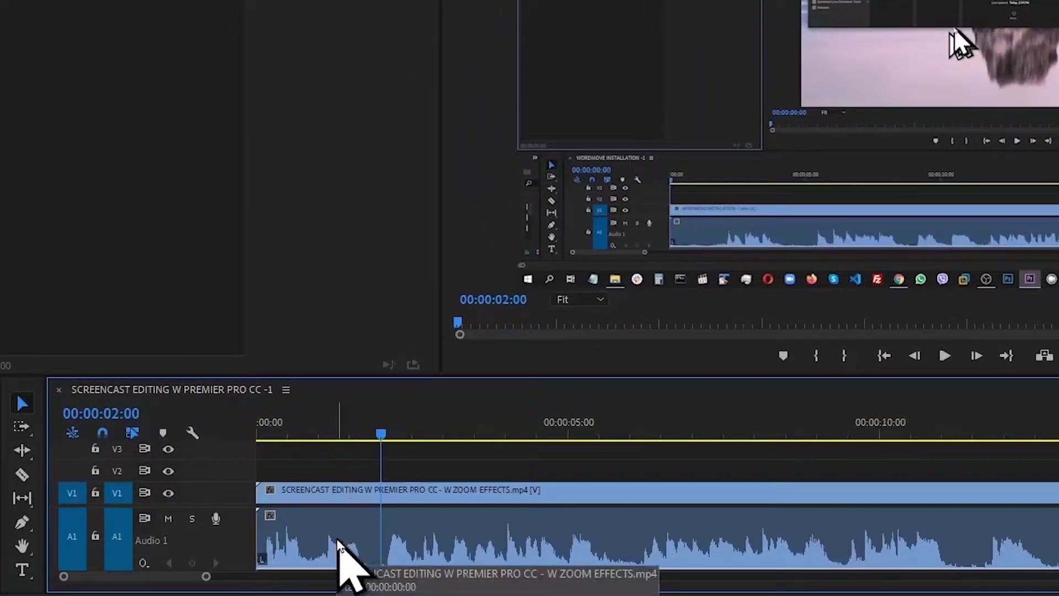
key(c)
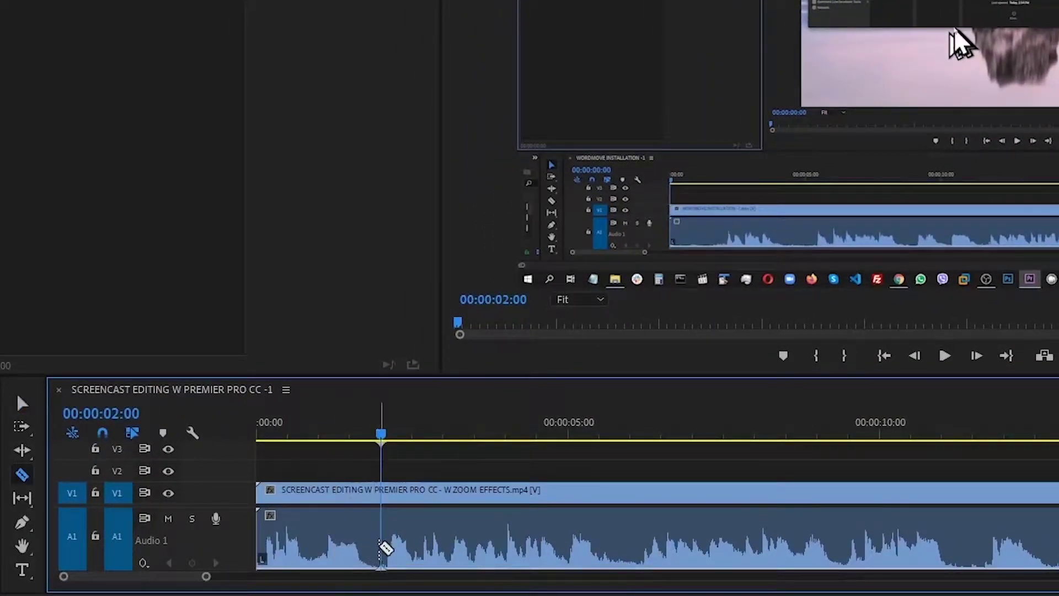
click(386, 547)
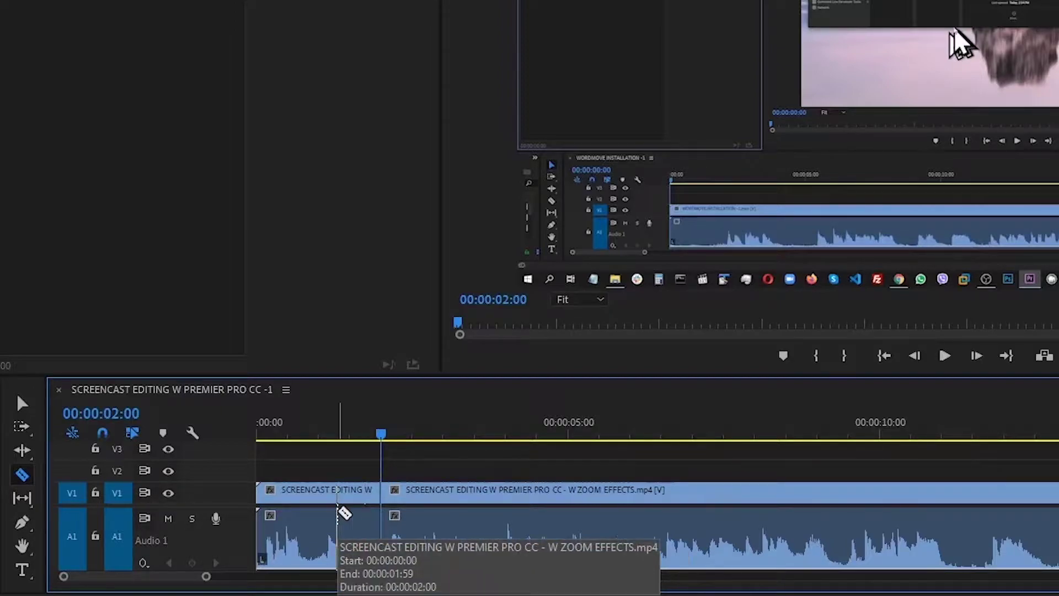
Step: Cut the remaining screencast clip at 00:00:07:37 to isolate the section for zooming
key(space)
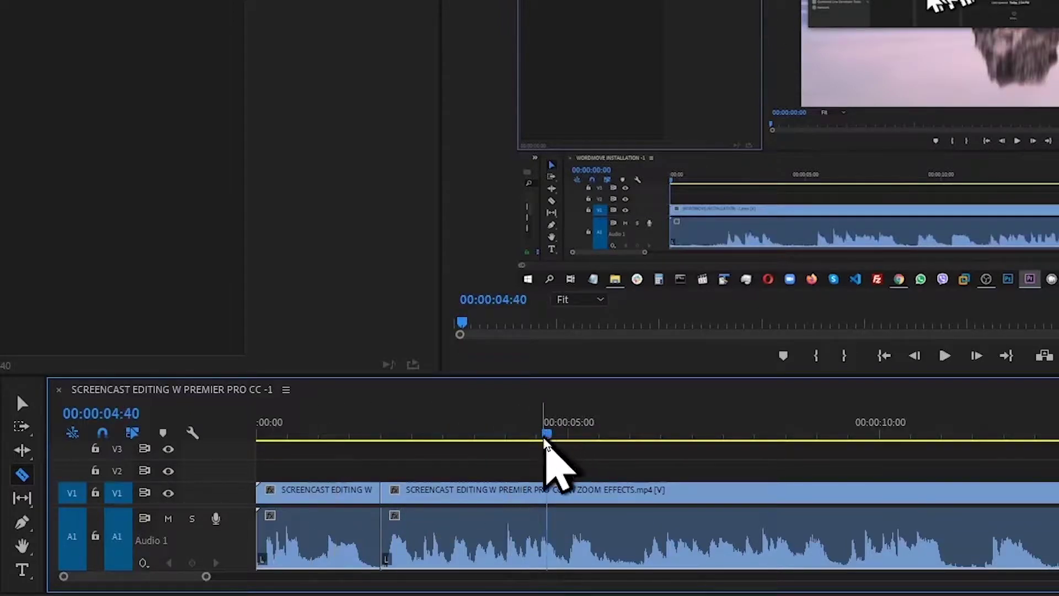
drag(549, 440, 733, 466)
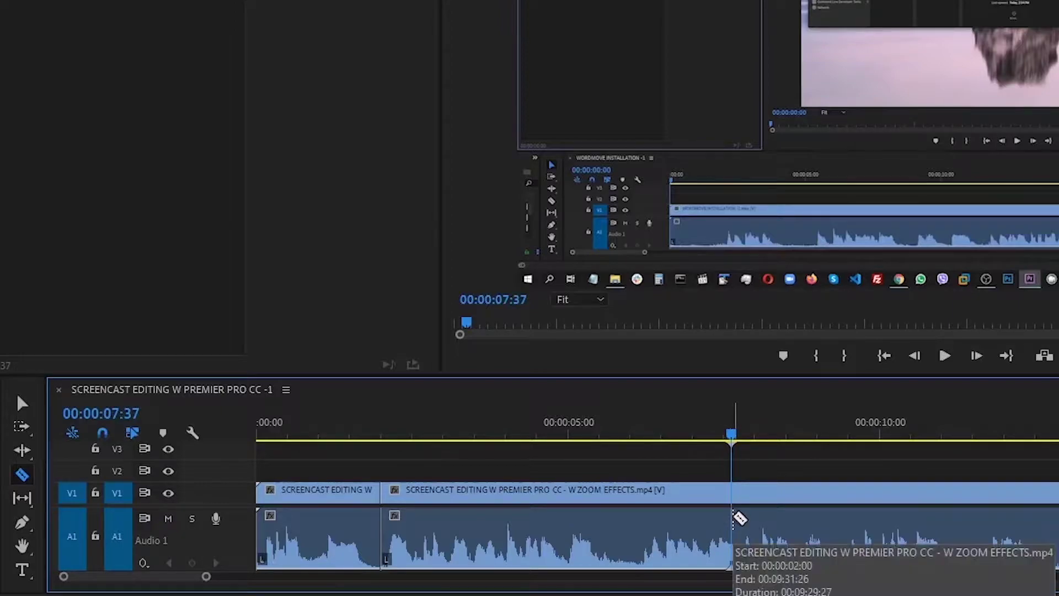
click(734, 518)
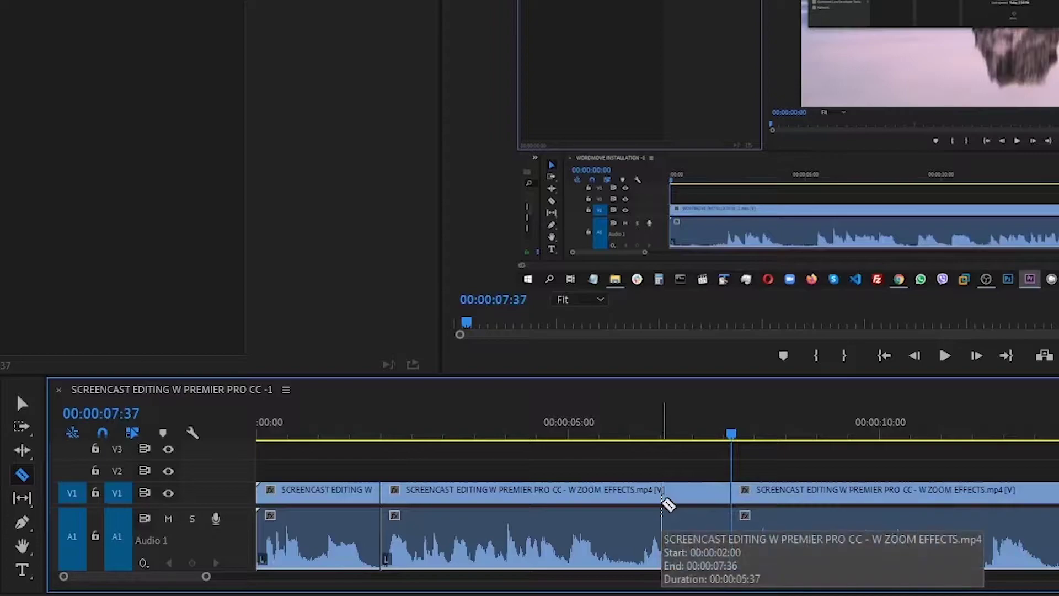
Step: Enable Position and Scale keyframing on the middle clip at its start, 00:00:02:00
key(Up)
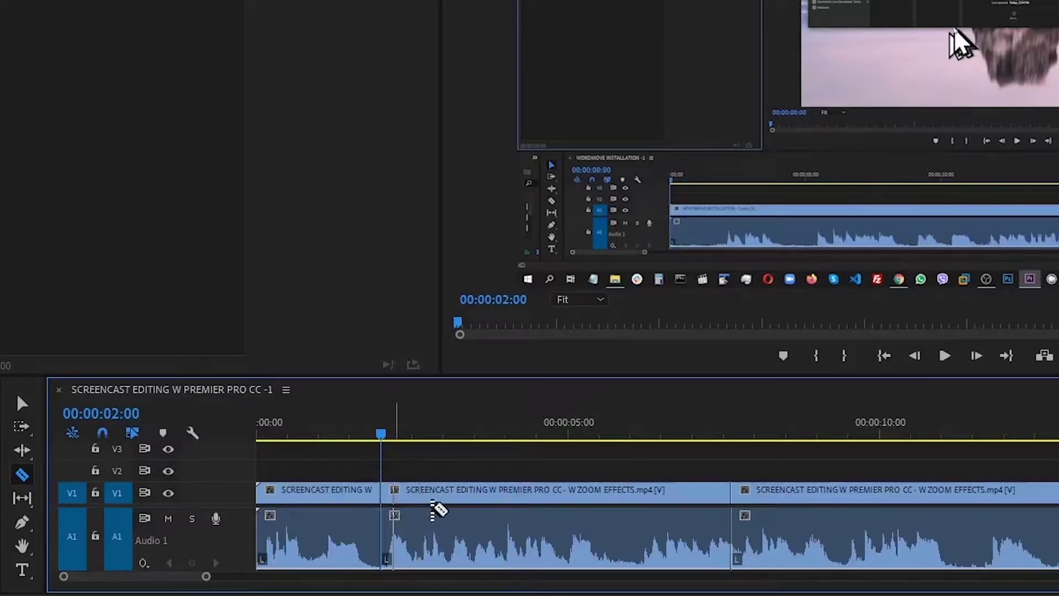
key(v)
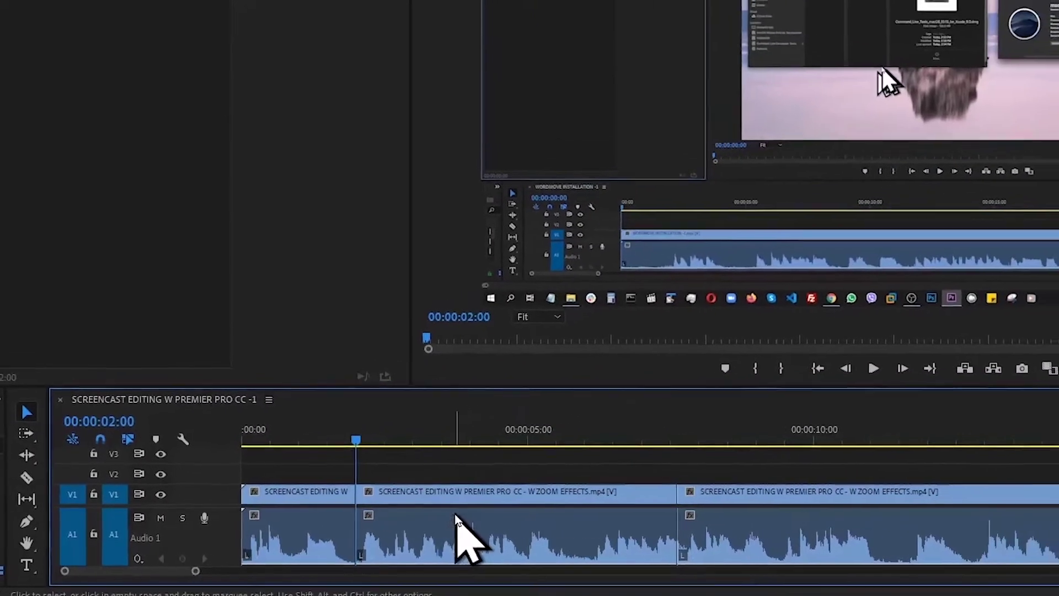
click(485, 522)
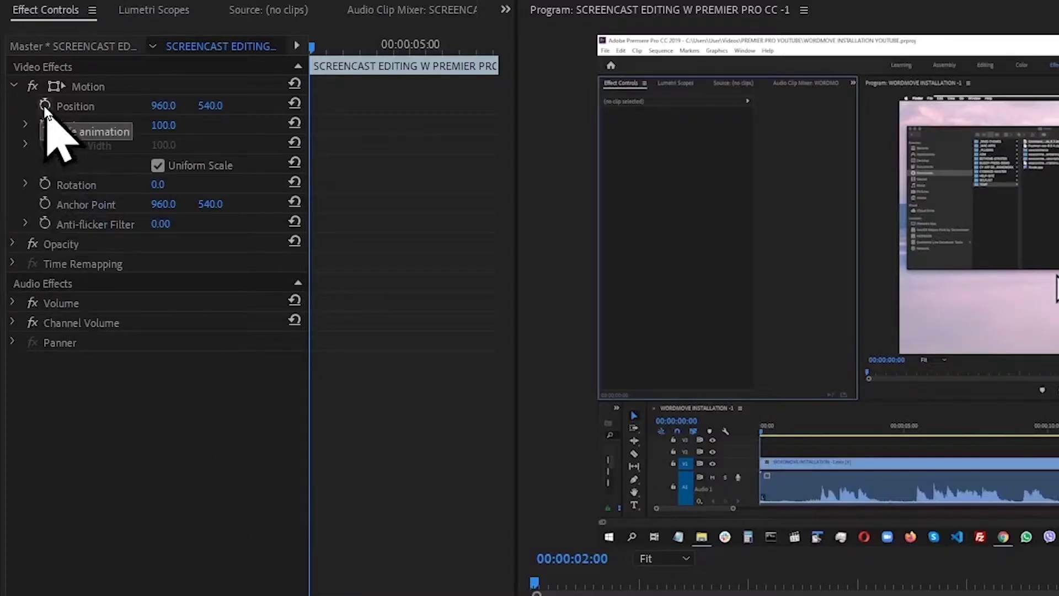
click(45, 105)
click(44, 125)
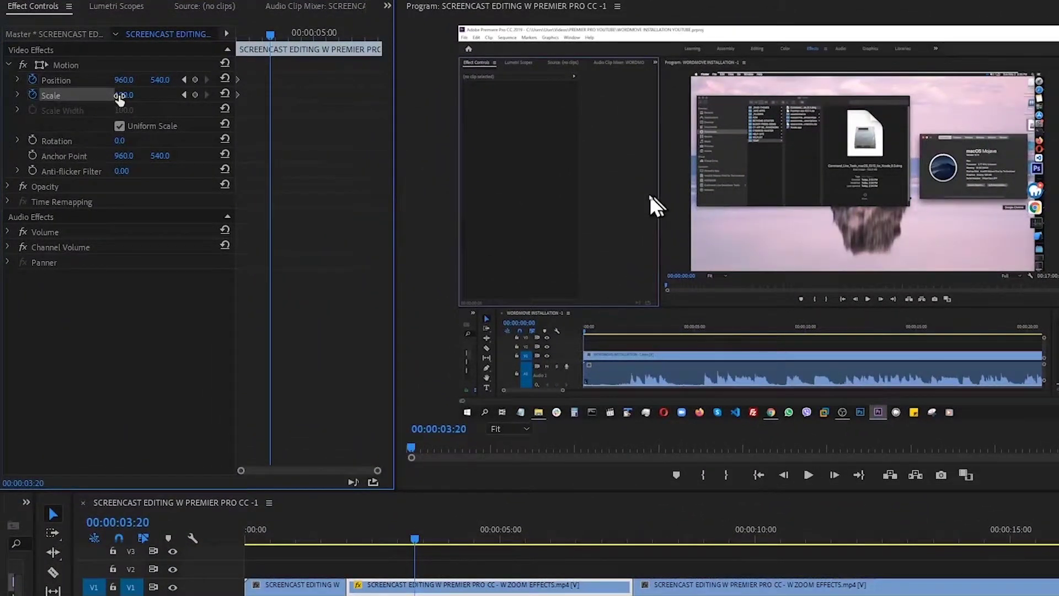
Step: Set the middle clip's Position to 384, 717 and Scale to 251 at 00:00:03:20
drag(124, 95, 215, 95)
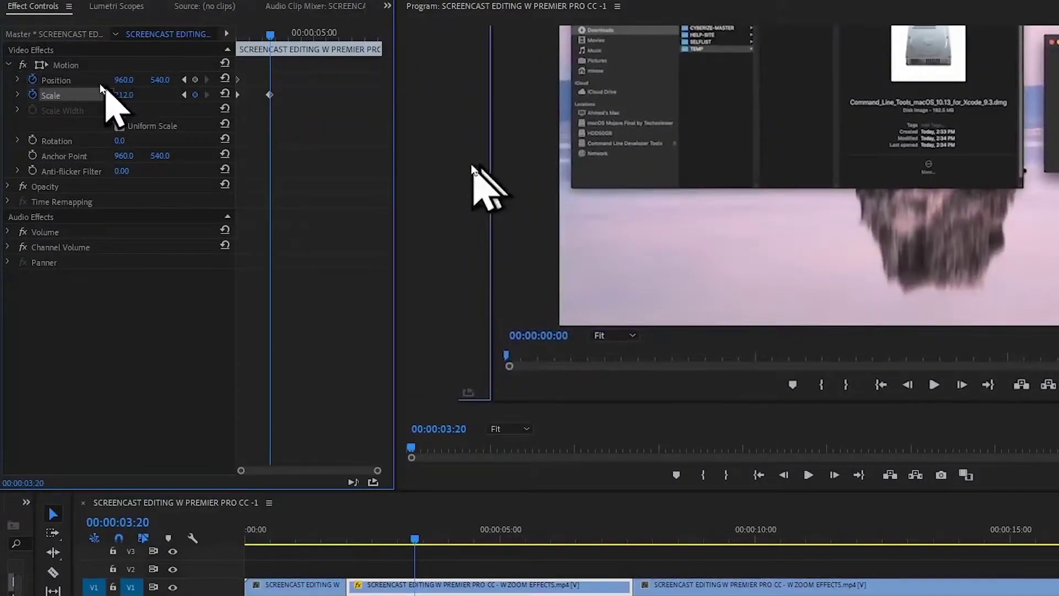
drag(124, 80, 8, 80)
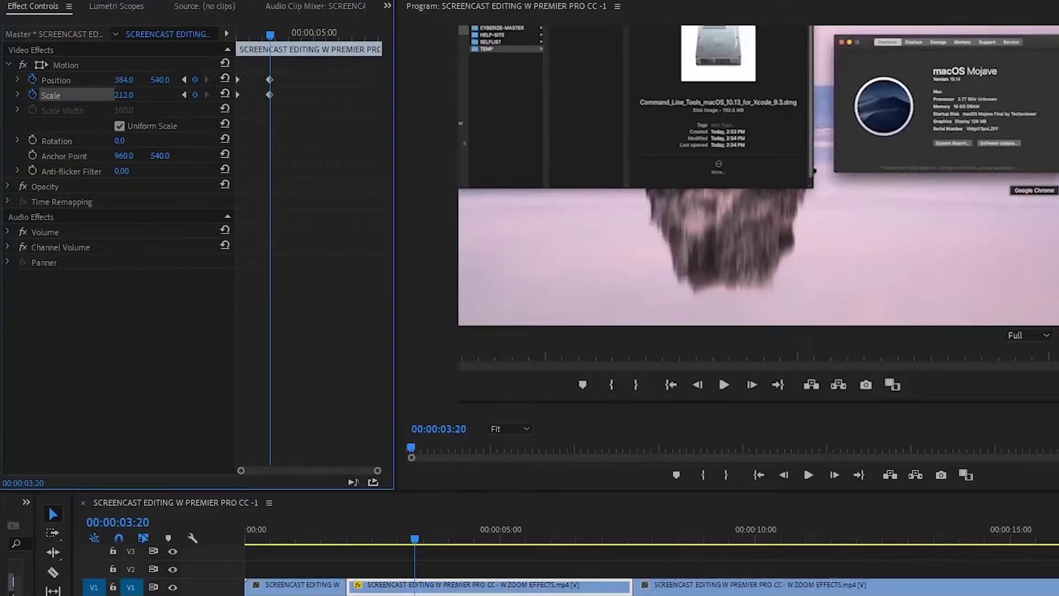
drag(160, 80, 206, 79)
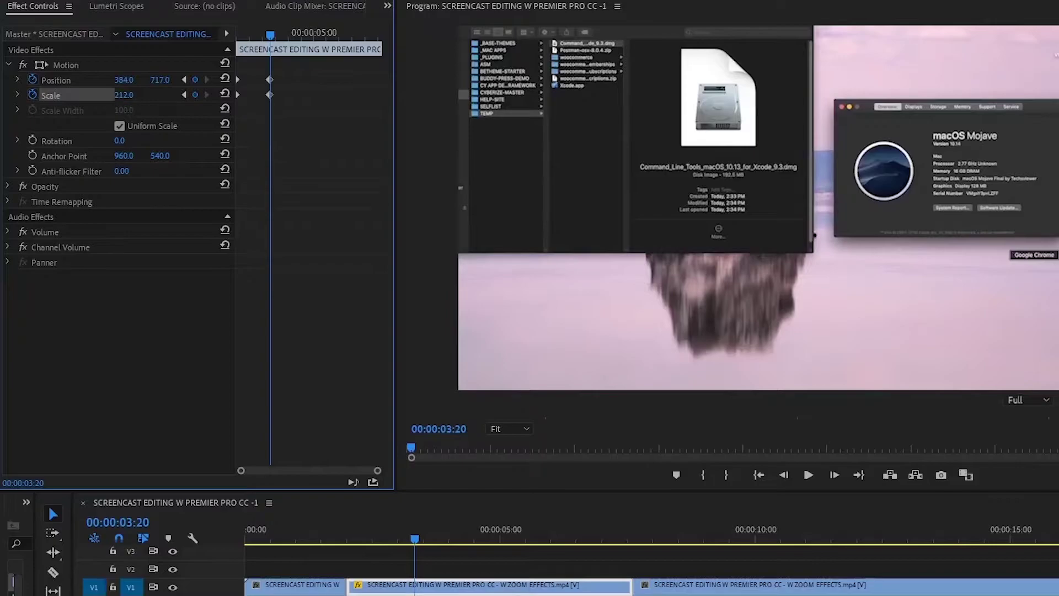
drag(124, 95, 139, 95)
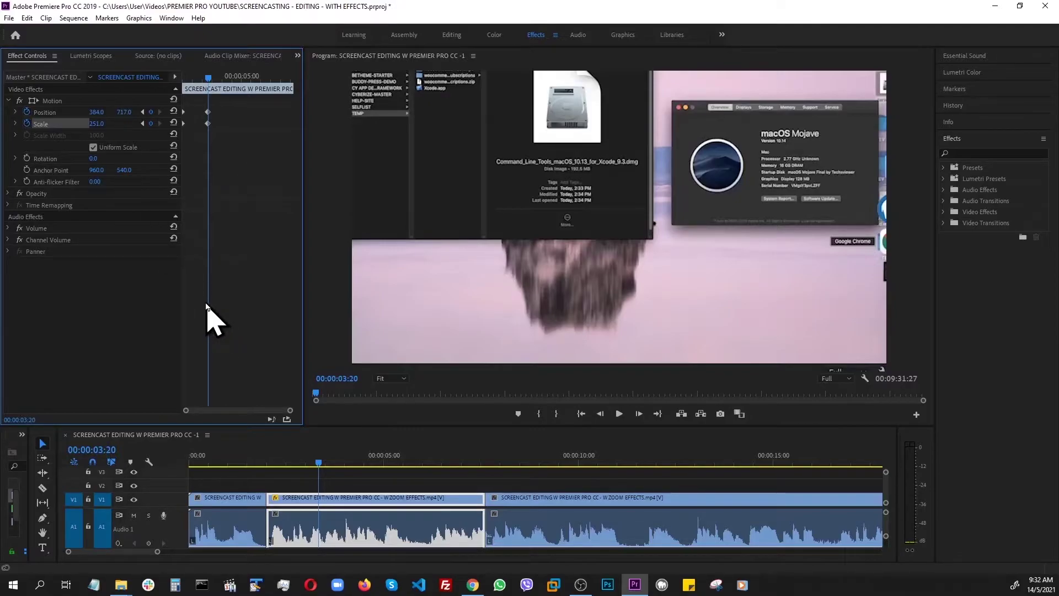
Step: Play the middle clip from its start to check the zoom-in animation
key(Up)
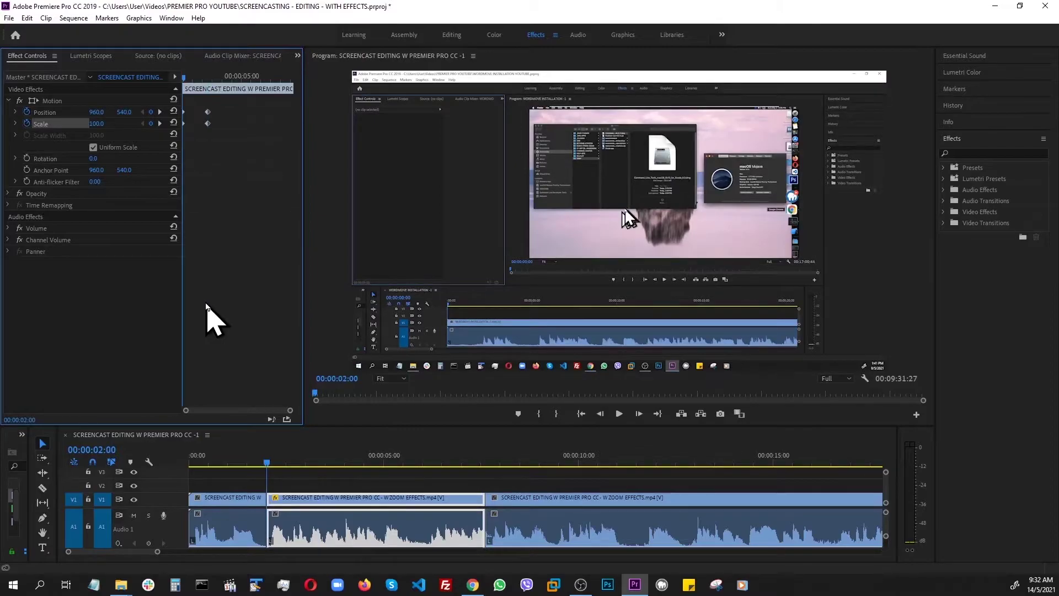
key(space)
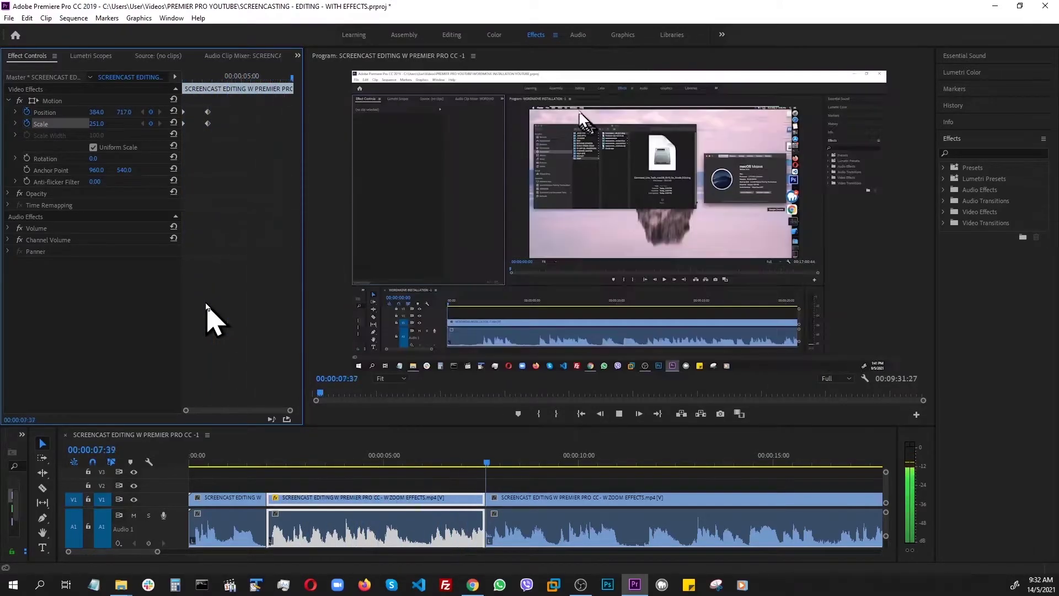
key(space)
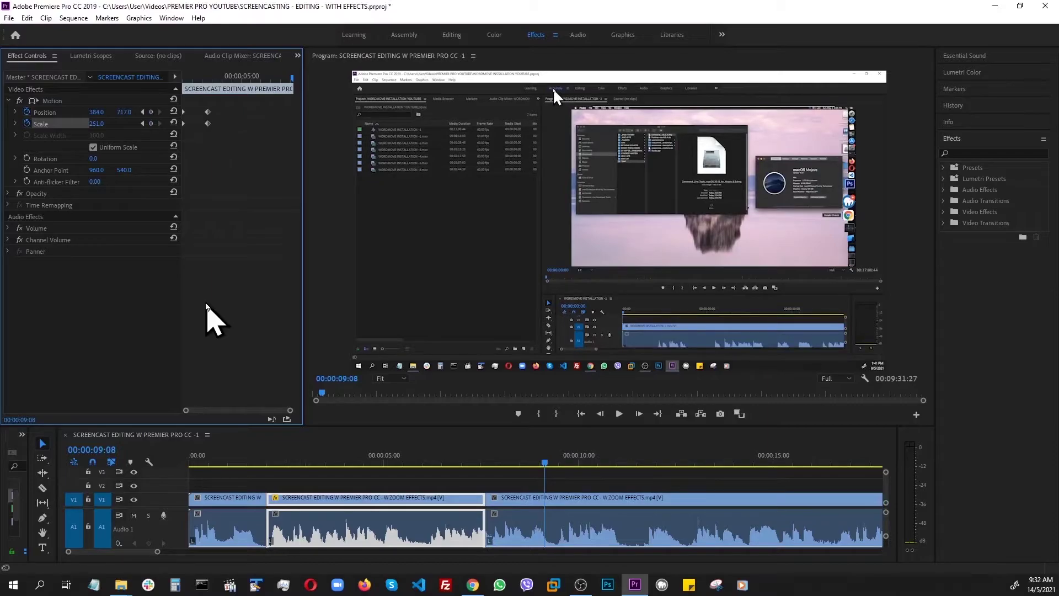
Step: Copy the zoomed-in Position keyframe and paste it at 00:00:06:37, one second before the middle clip's end
key(Up)
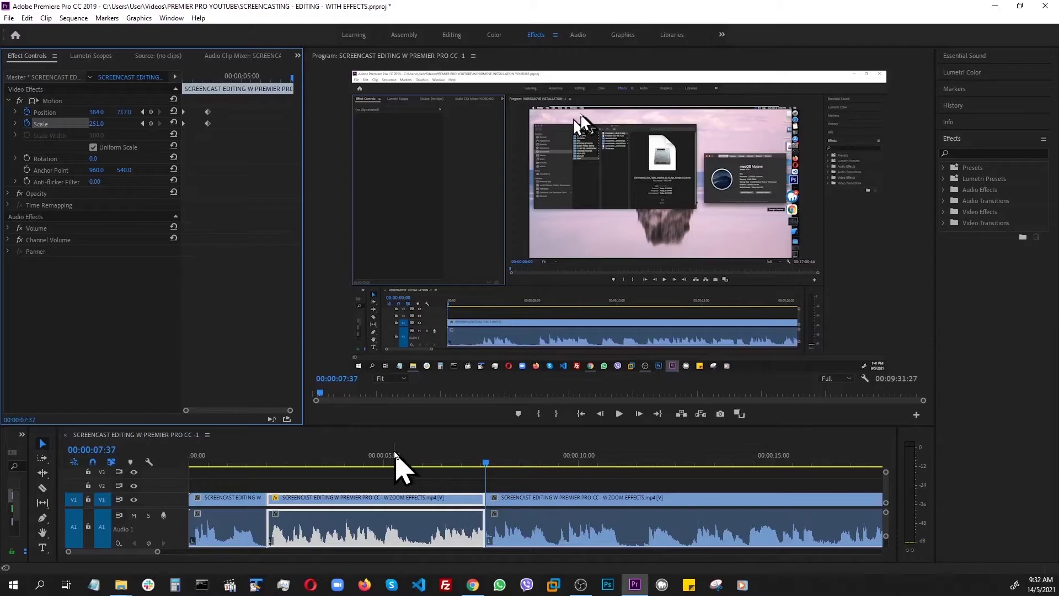
key(shift+Left)
key(shift+Left)
key(shift+Left)
key(shift+Left)
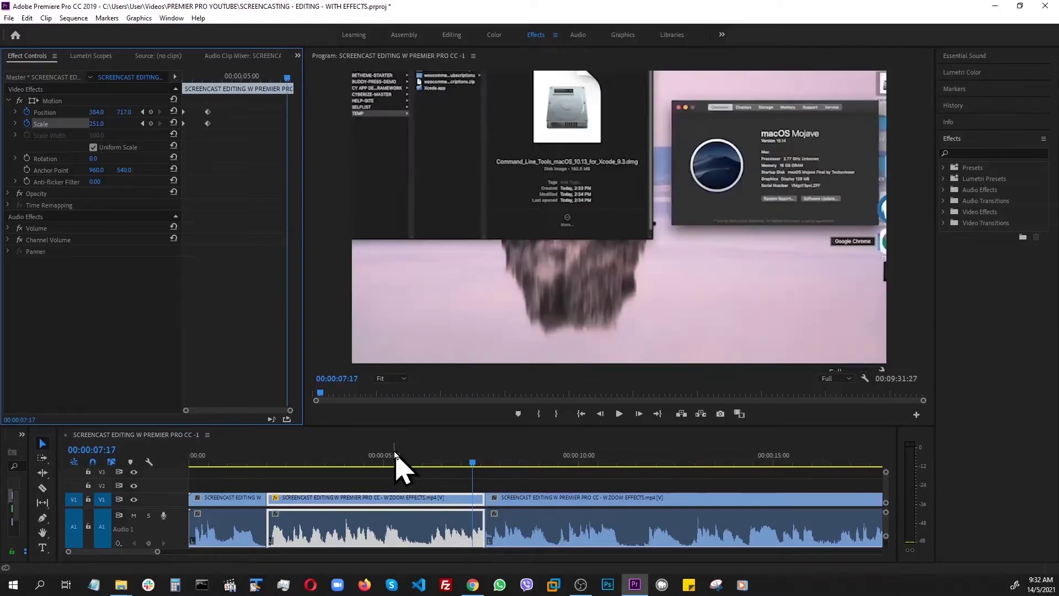
key(shift+Left)
key(shift+Left)
key(shift+Left)
key(shift+Left)
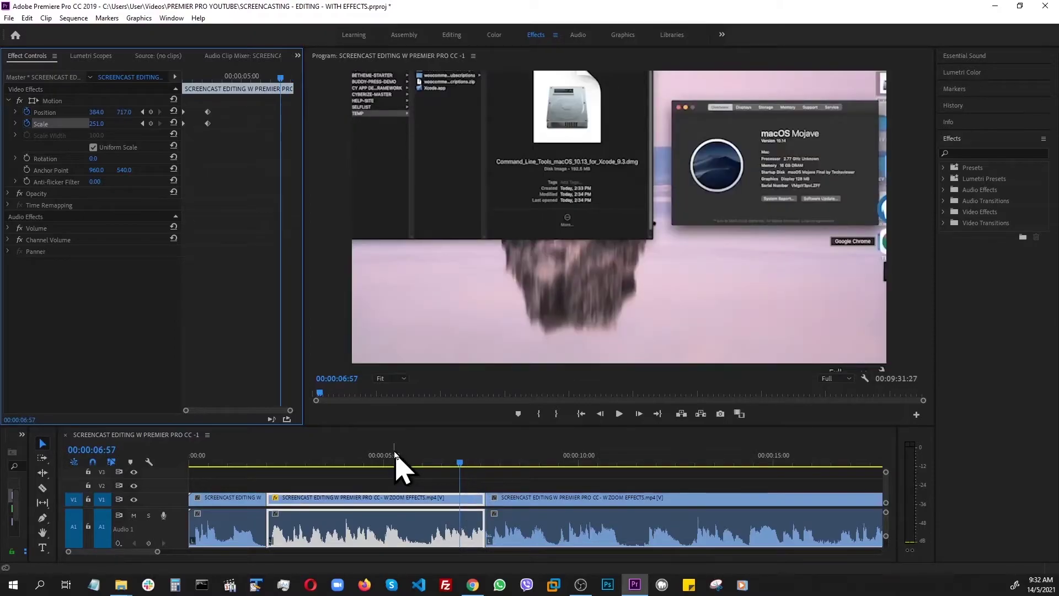
key(shift+Left)
key(shift+Left)
key(shift+Left)
key(shift+Left)
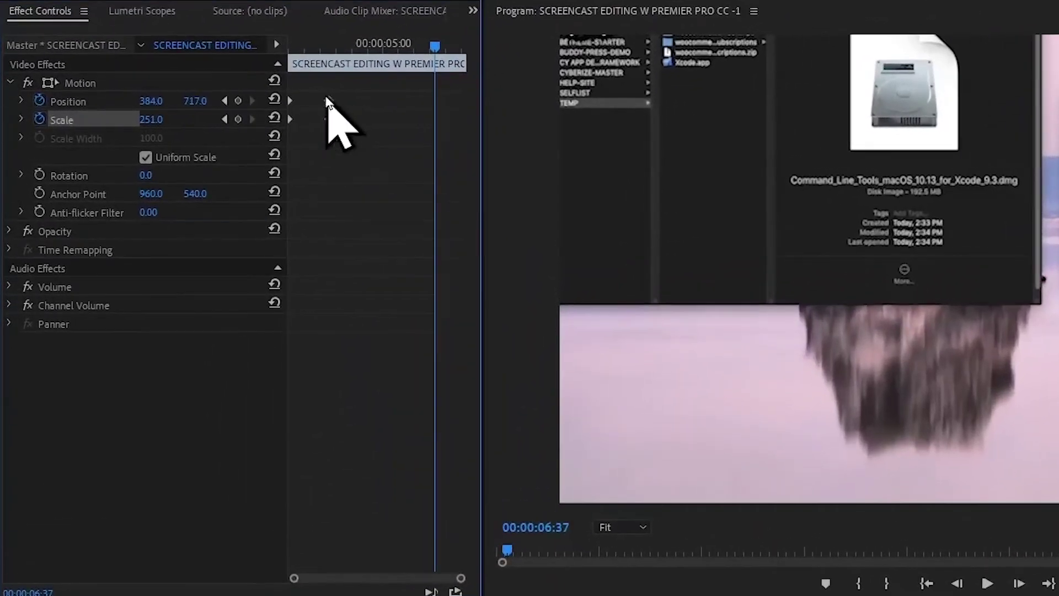
click(329, 101)
right_click(328, 101)
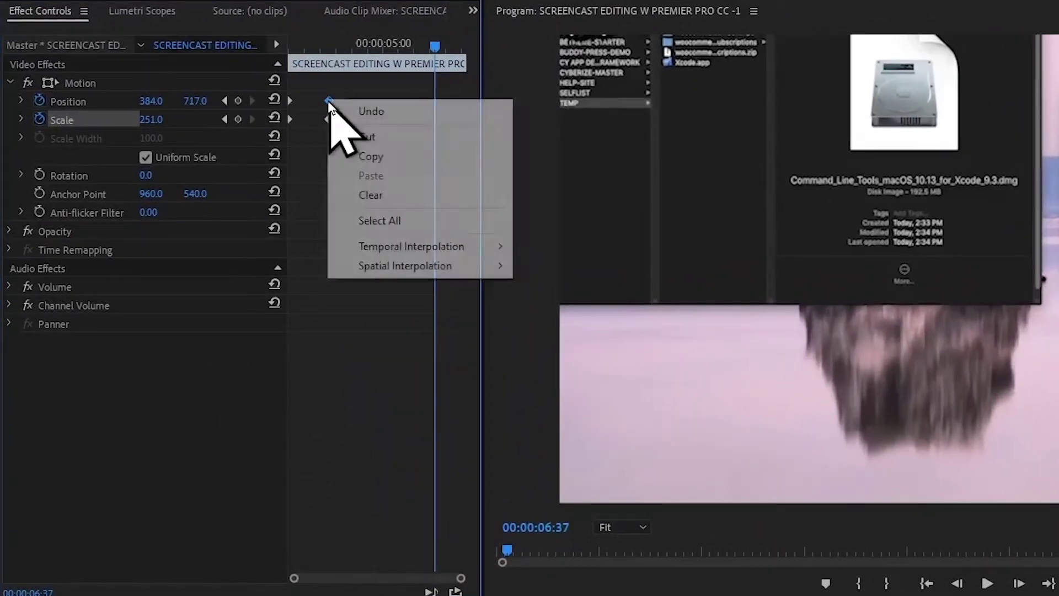
click(361, 159)
right_click(362, 164)
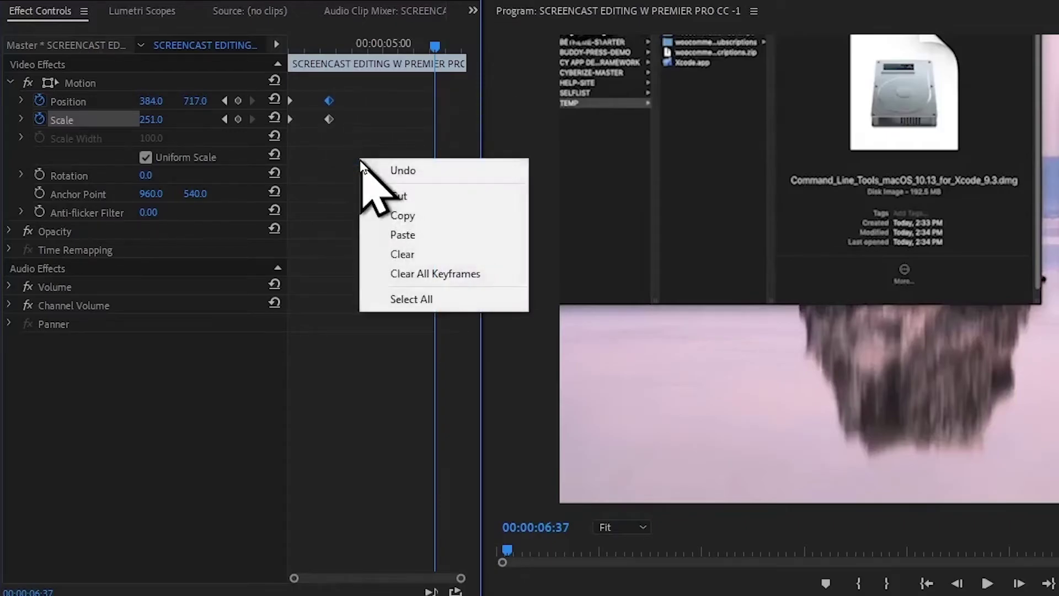
click(402, 237)
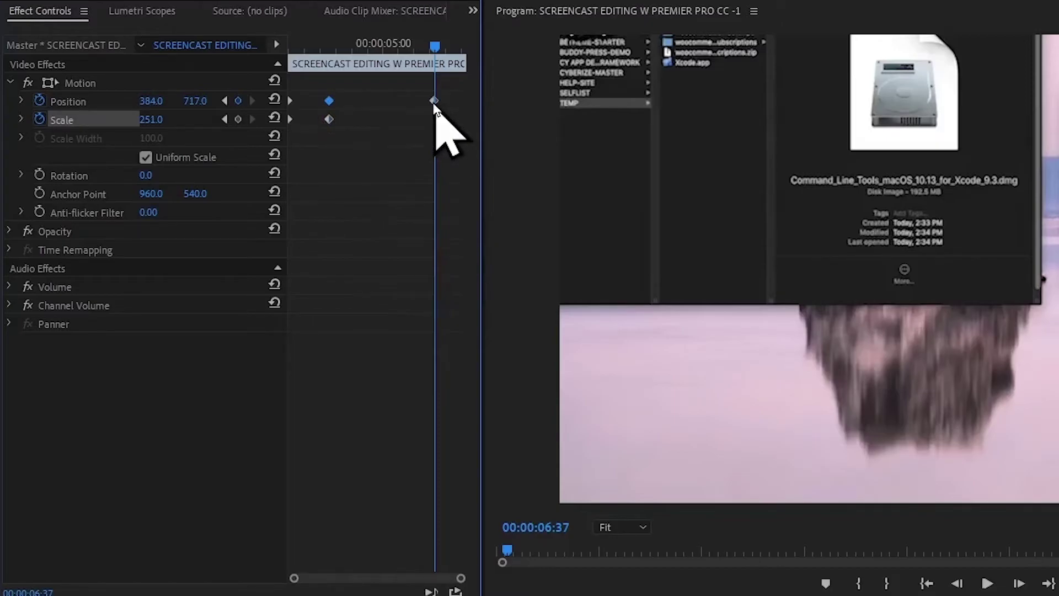
Step: Copy the zoomed-in Scale keyframe and paste it at 00:00:06:37
click(329, 120)
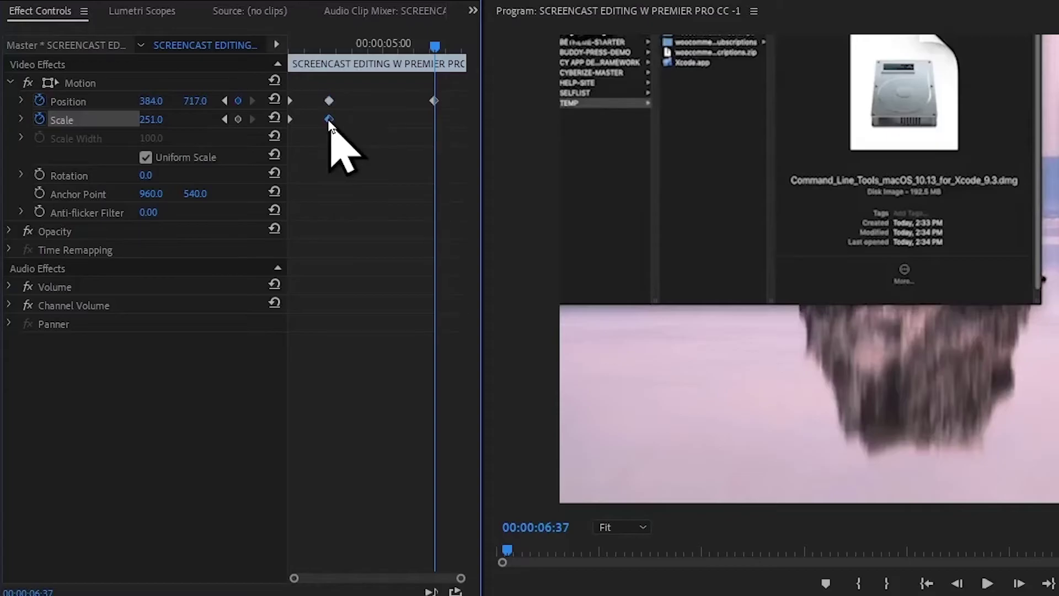
right_click(329, 120)
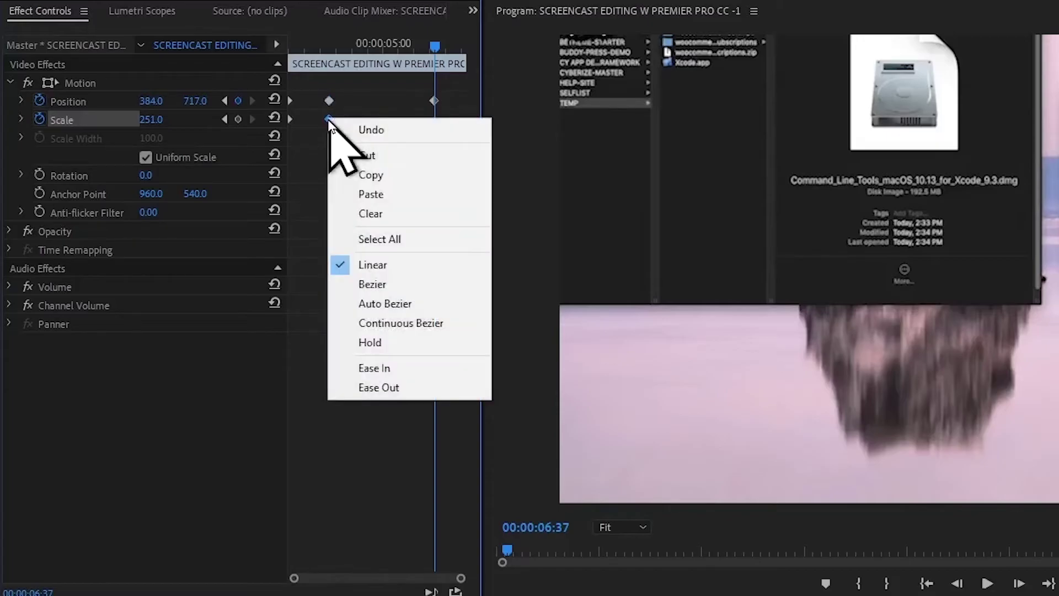
click(363, 180)
right_click(363, 182)
click(392, 255)
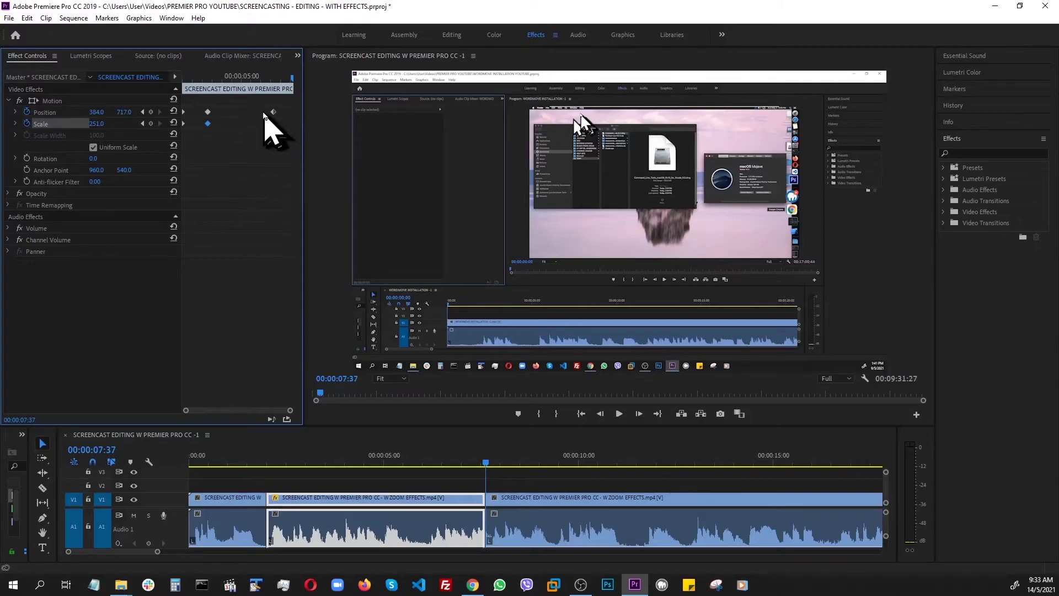
Step: Reset Position to 960, 540 and Scale to 100 at the middle clip's end, 00:00:07:37
click(174, 112)
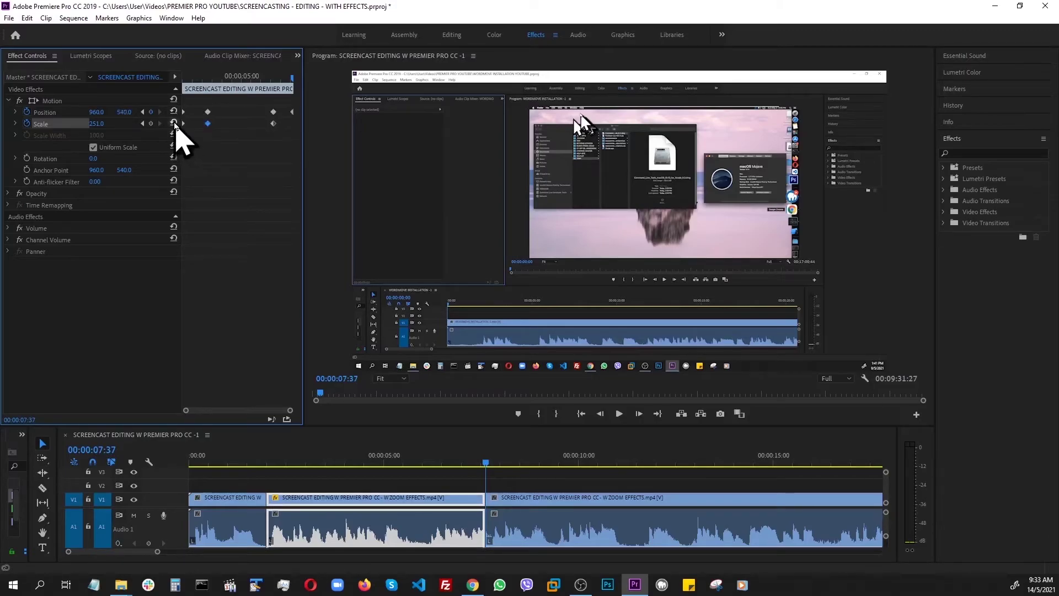
click(174, 123)
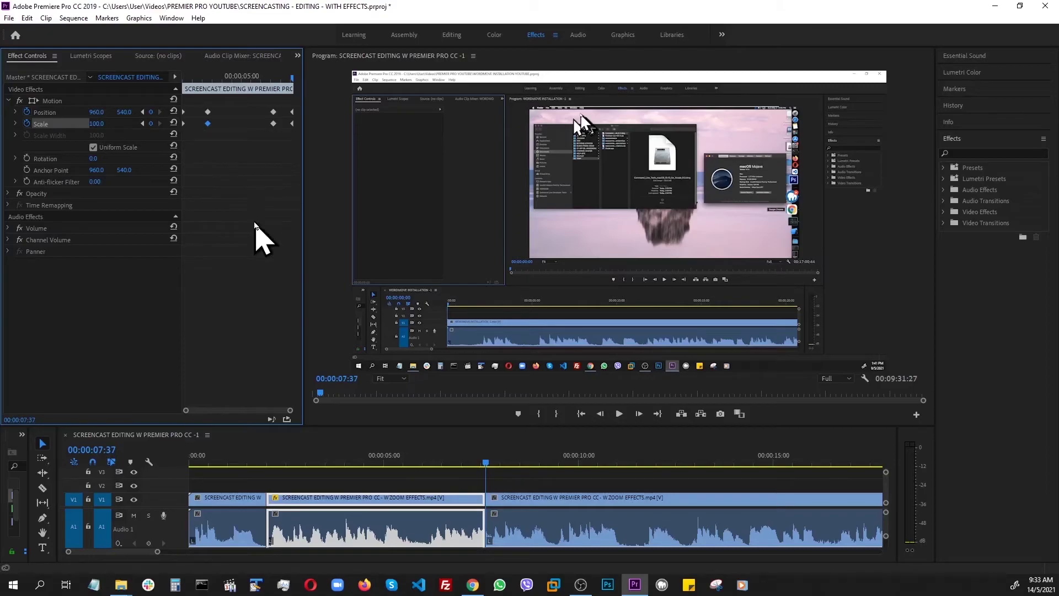
Step: Play the middle clip from 00:00:02:00 to review the complete zoom-in and zoom-out animation
key(Up)
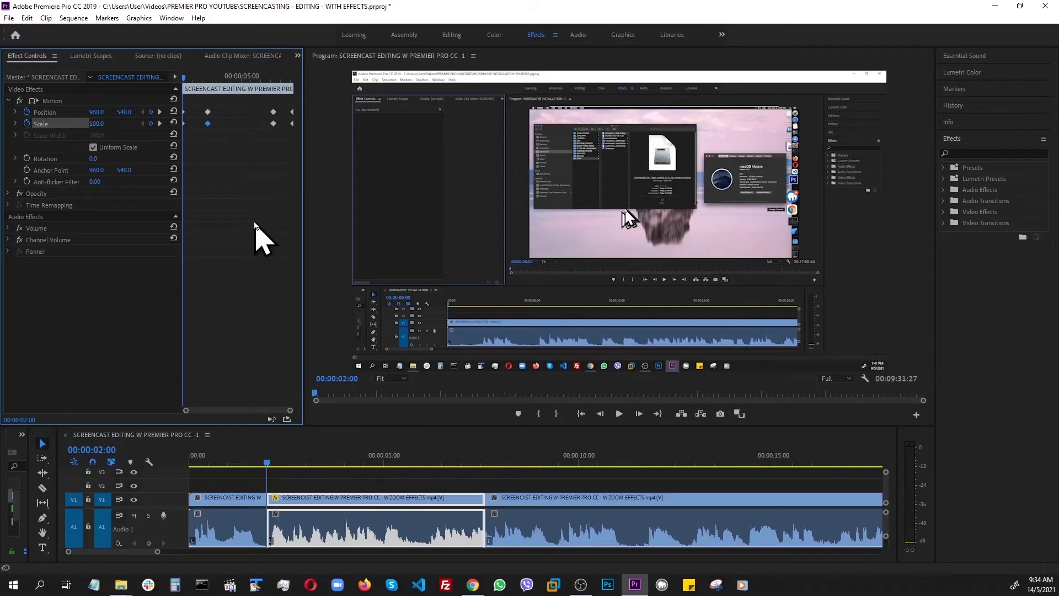
key(space)
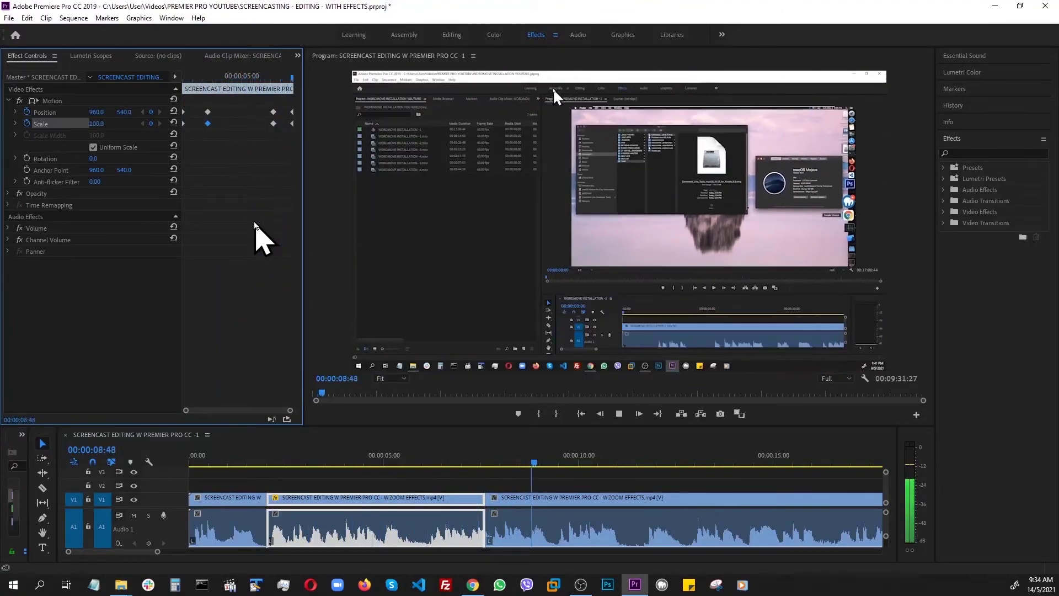
key(space)
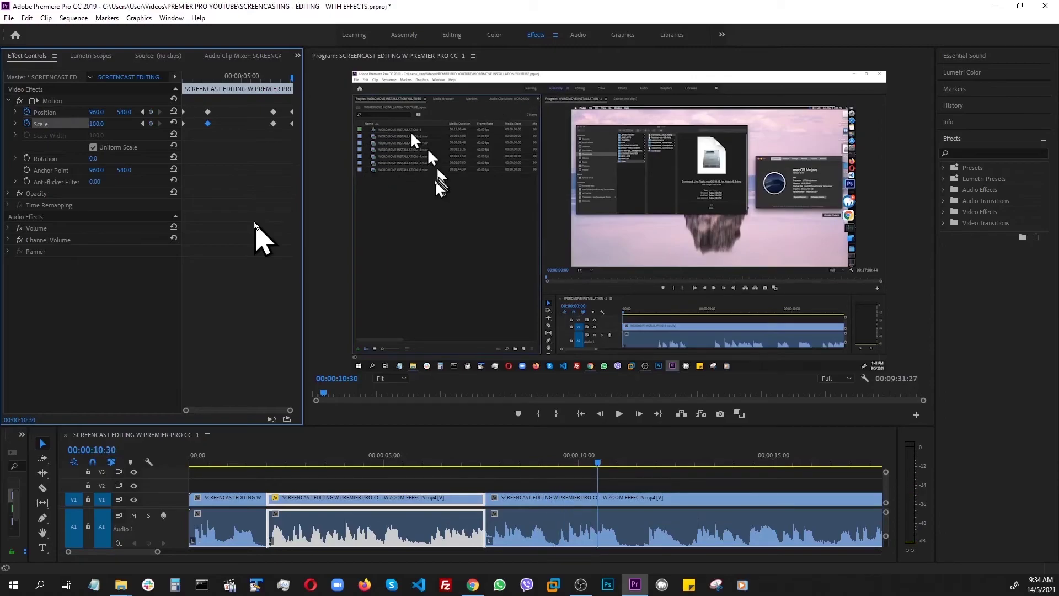